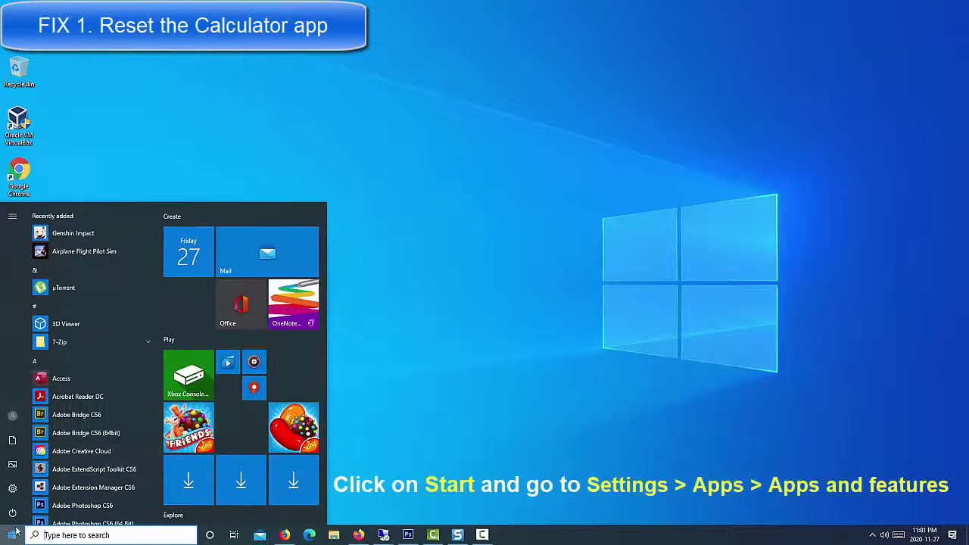
# Choose Settings from the Start menu's left rail.
pyautogui.moveTo(15, 490)
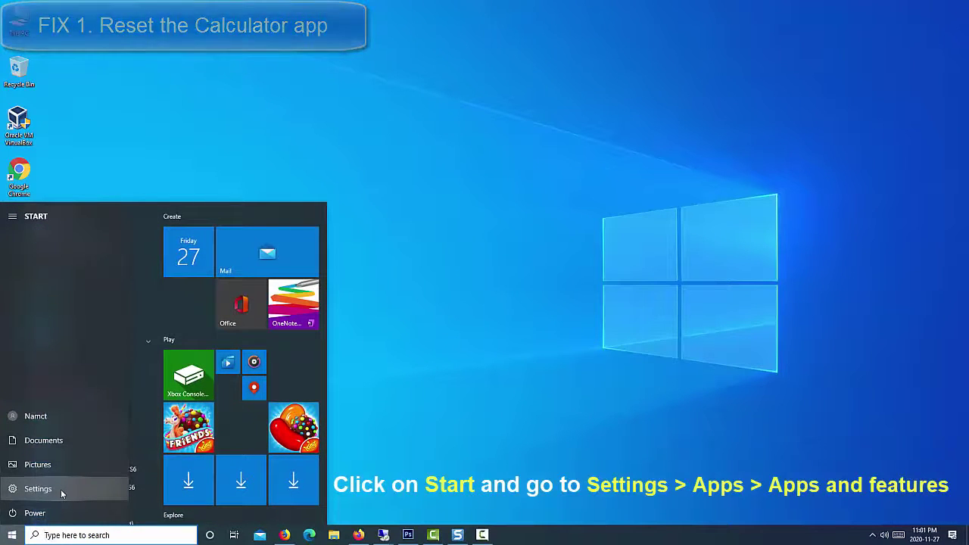
pyautogui.click(60, 489)
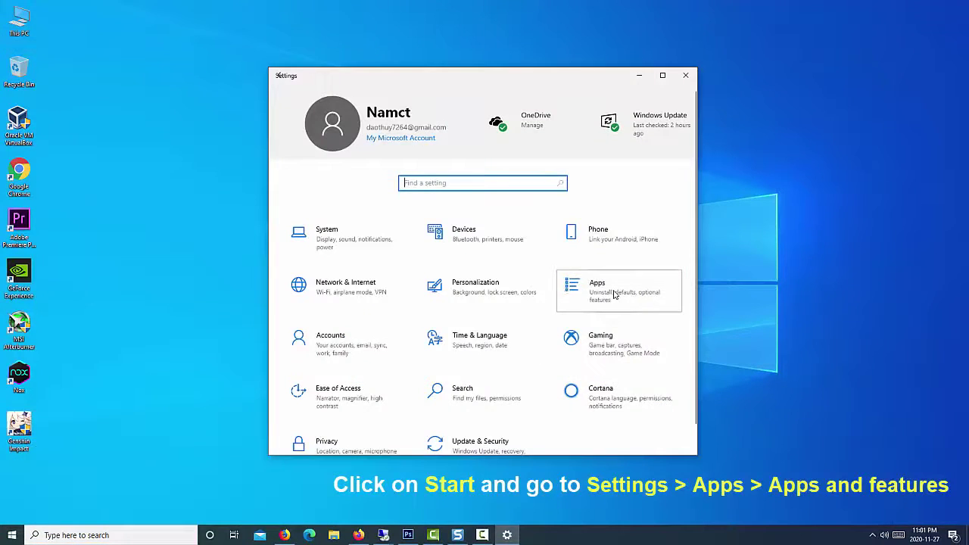
# Reset the Calculator app's data from its Apps & features advanced options.
pyautogui.click(615, 294)
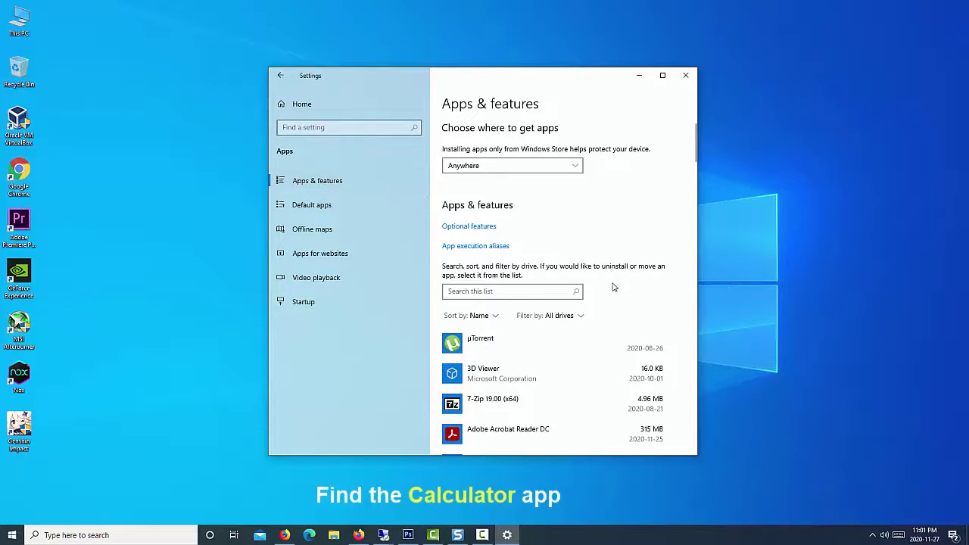
pyautogui.scroll(-10, 612, 299)
pyautogui.scroll(-1, 609, 312)
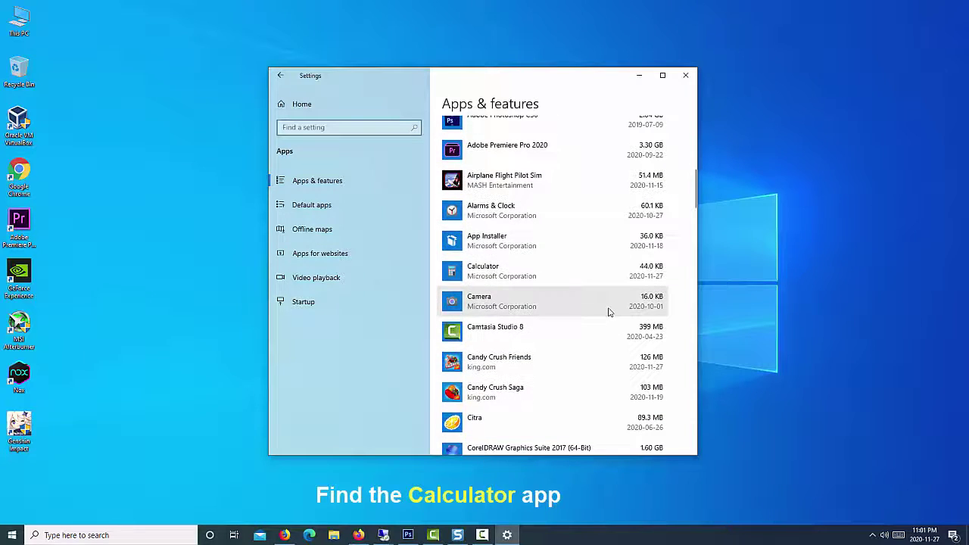
pyautogui.click(572, 277)
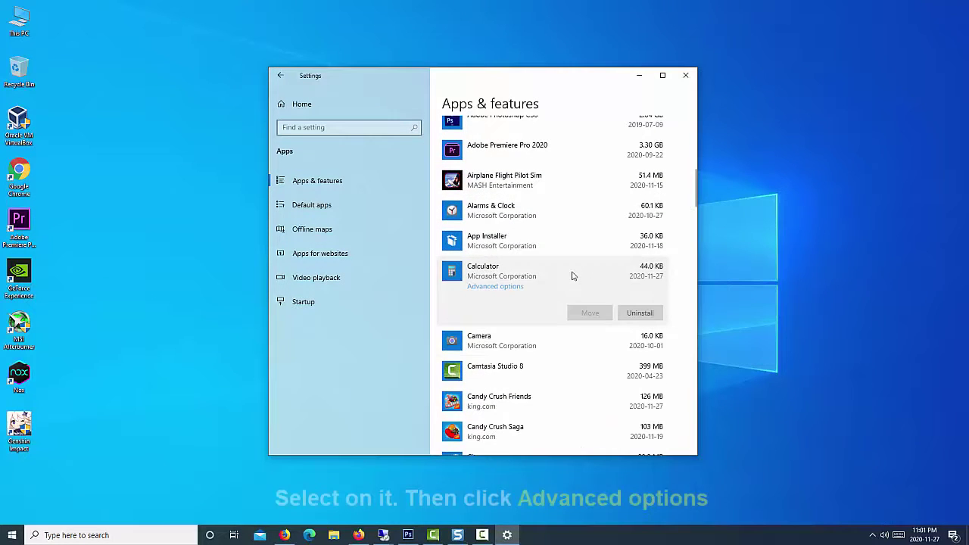
pyautogui.click(520, 292)
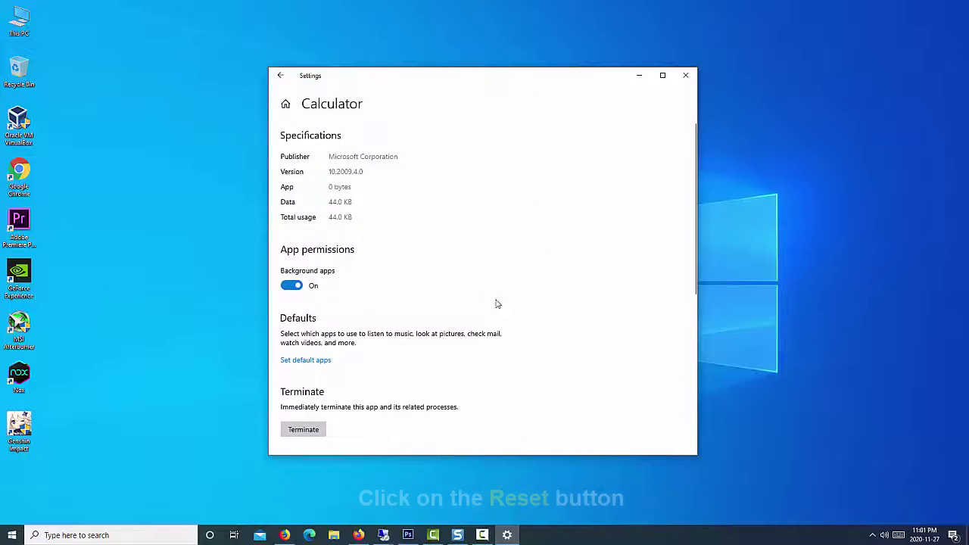
pyautogui.scroll(-2, 492, 309)
pyautogui.scroll(-1, 489, 313)
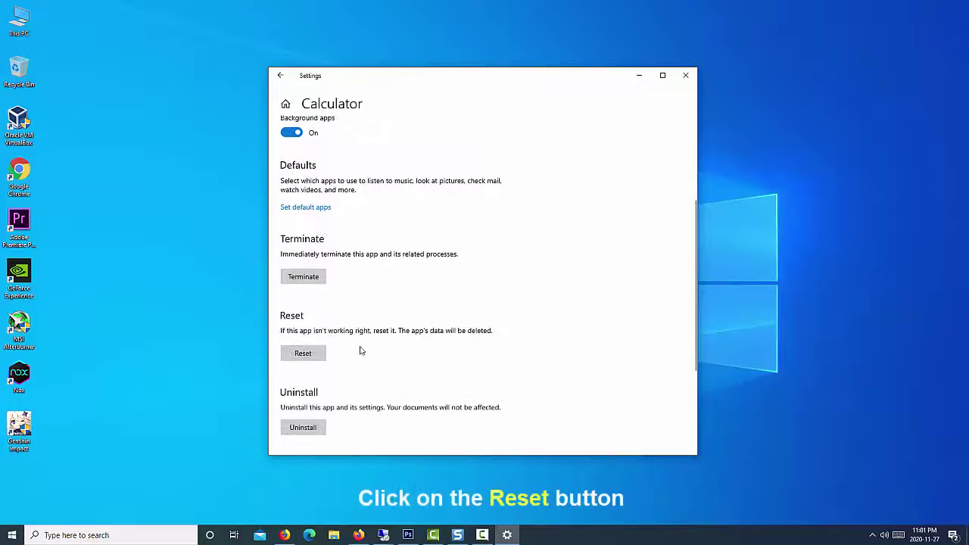
pyautogui.click(316, 355)
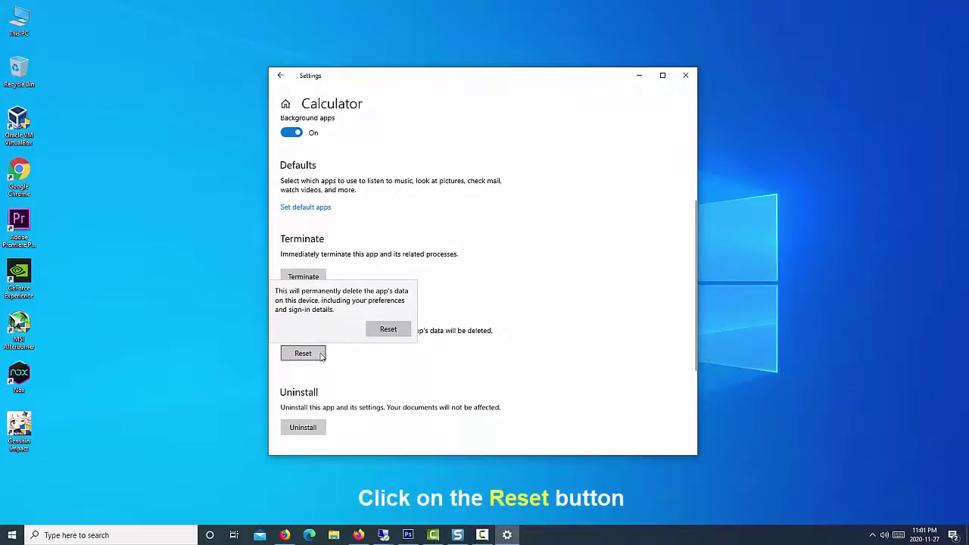
pyautogui.click(388, 328)
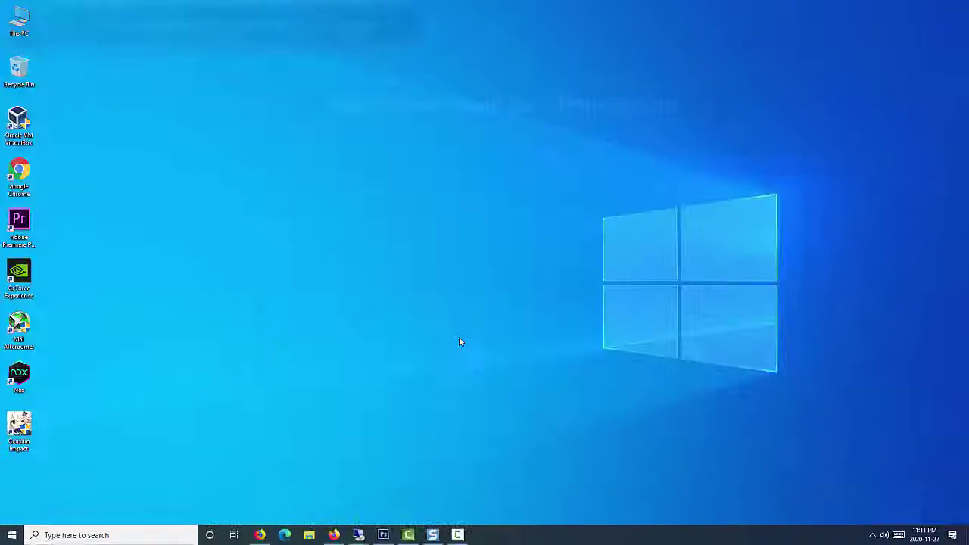
# Search 'power shell' and run Windows PowerShell as administrator.
pyautogui.click(127, 540)
pyautogui.write('pow')
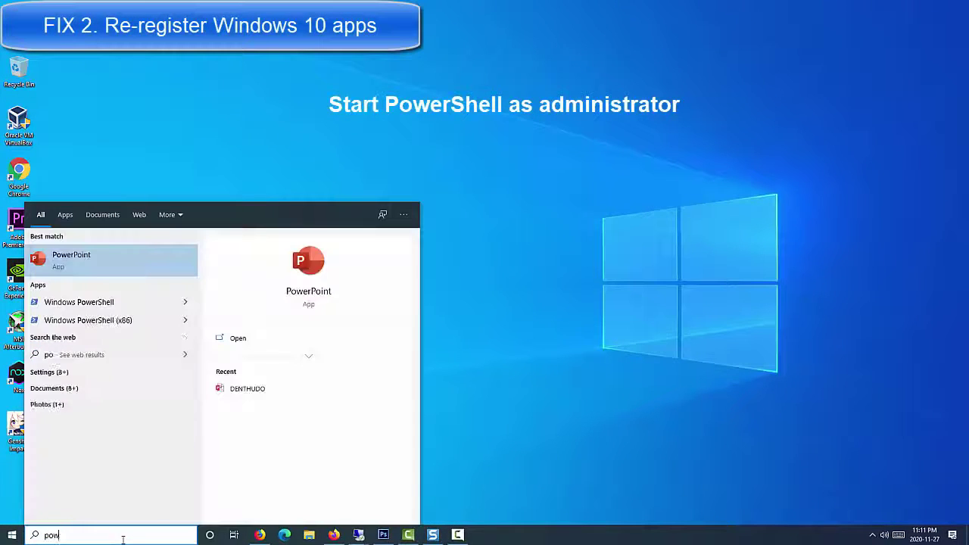
pyautogui.write('er shell')
pyautogui.rightClick(120, 264)
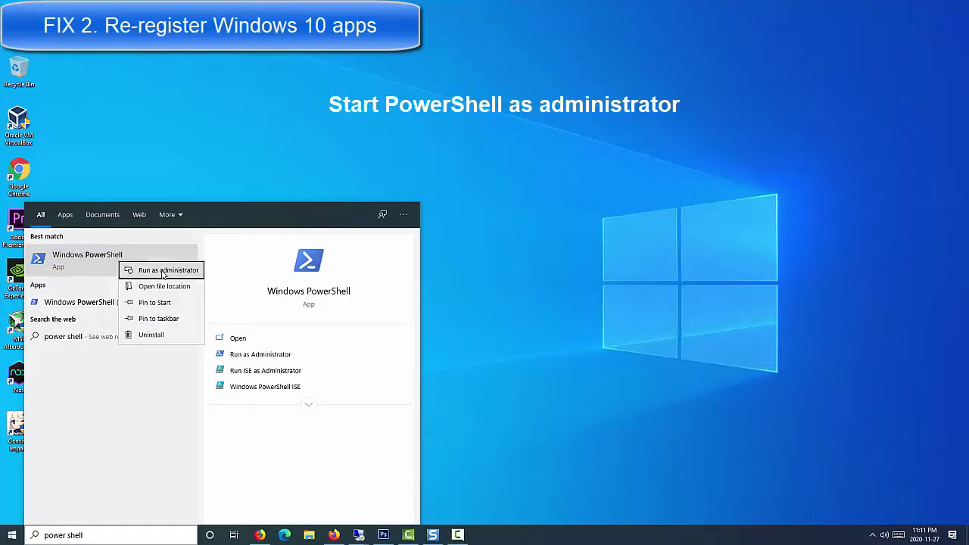
pyautogui.click(163, 271)
pyautogui.click(291, 193)
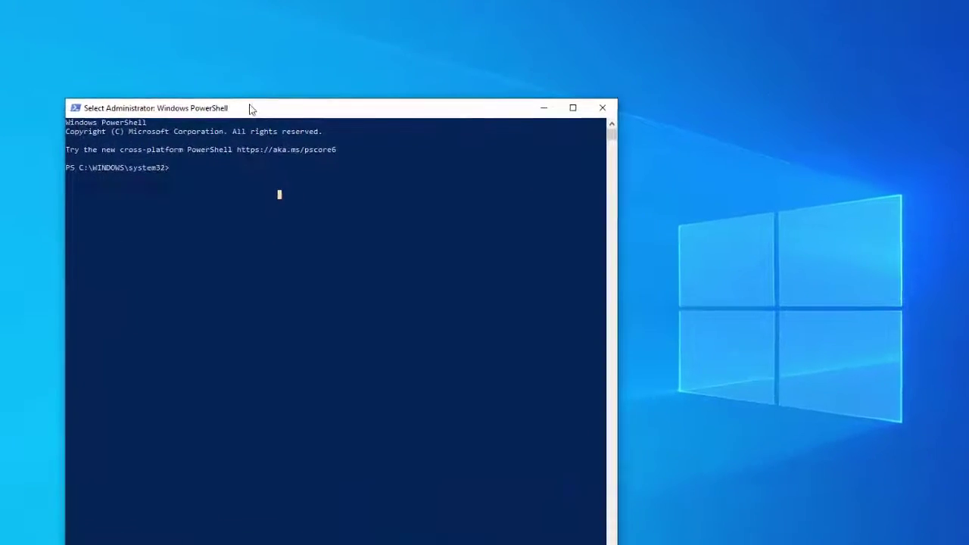
# Paste the Get-AppXPackage re-register command at the PowerShell prompt.
pyautogui.rightClick(140, 113)
pyautogui.rightClick(140, 112)
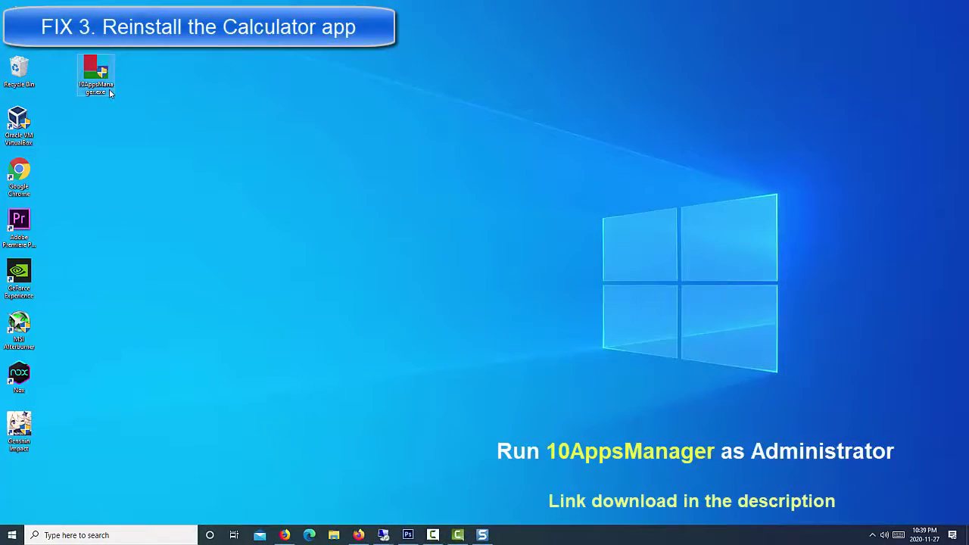
# Run 10AppsManager as administrator, uninstall Calculator, confirm, and close the manager.
pyautogui.rightClick(110, 92)
pyautogui.click(148, 108)
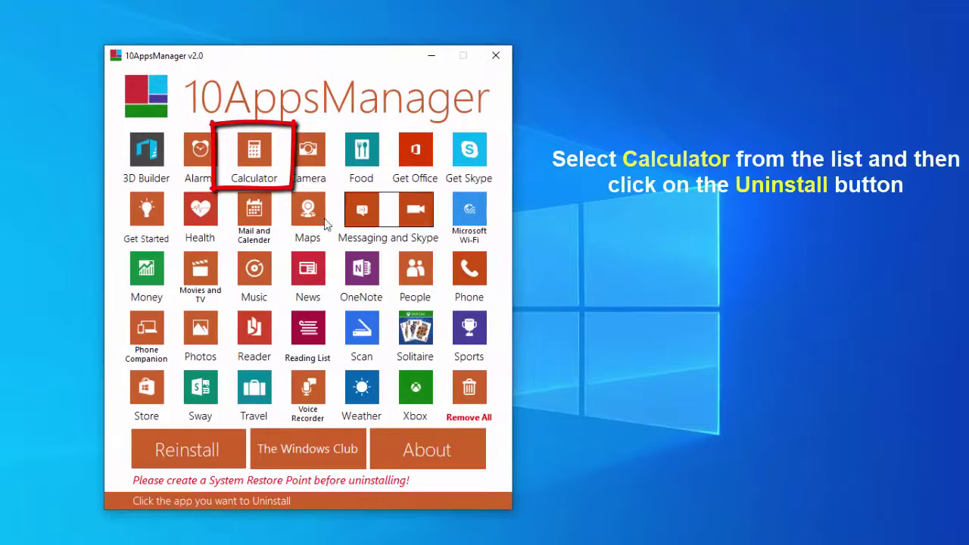
pyautogui.click(256, 153)
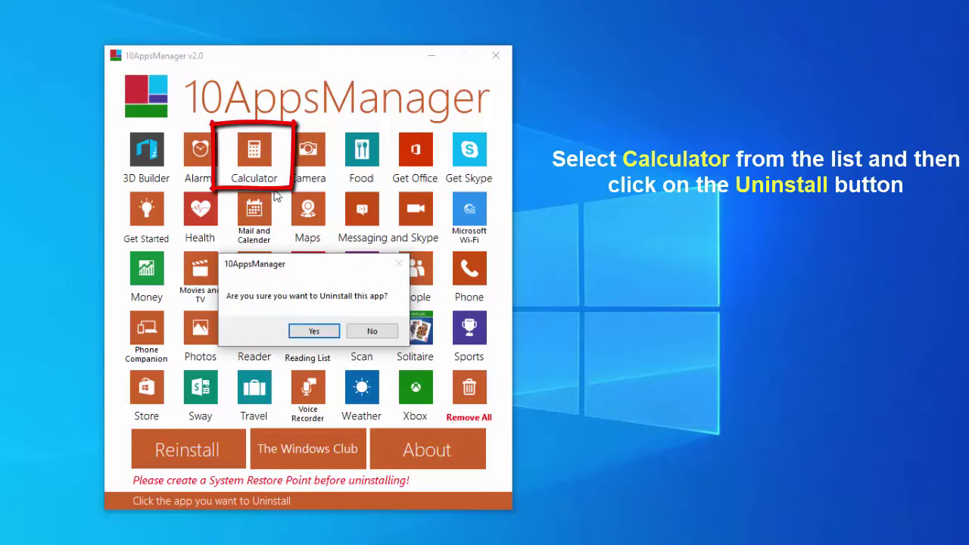
pyautogui.click(315, 332)
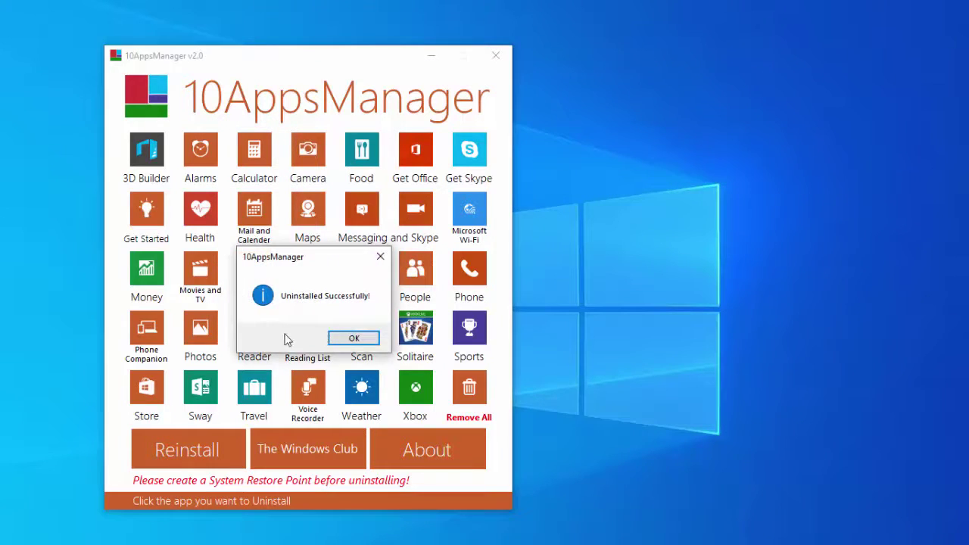
pyautogui.click(354, 338)
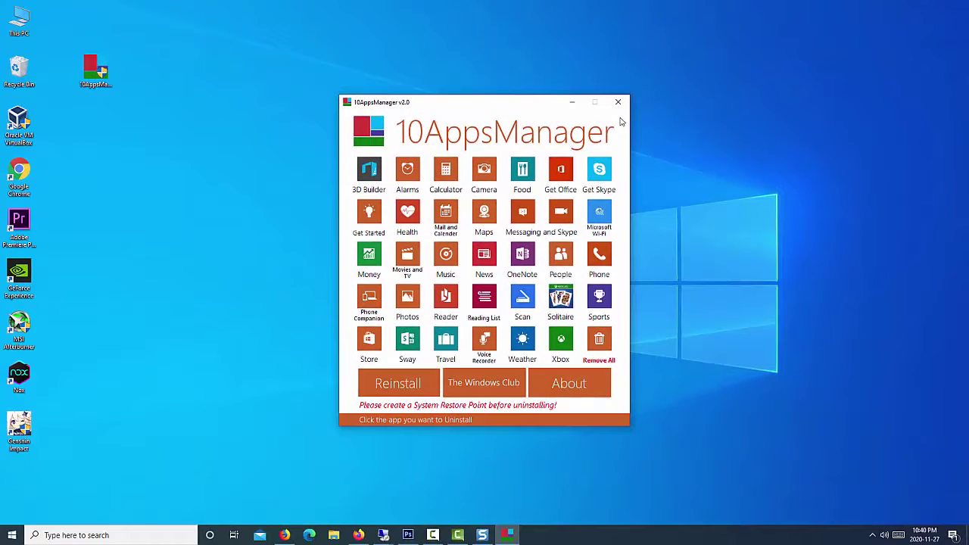
pyautogui.click(618, 101)
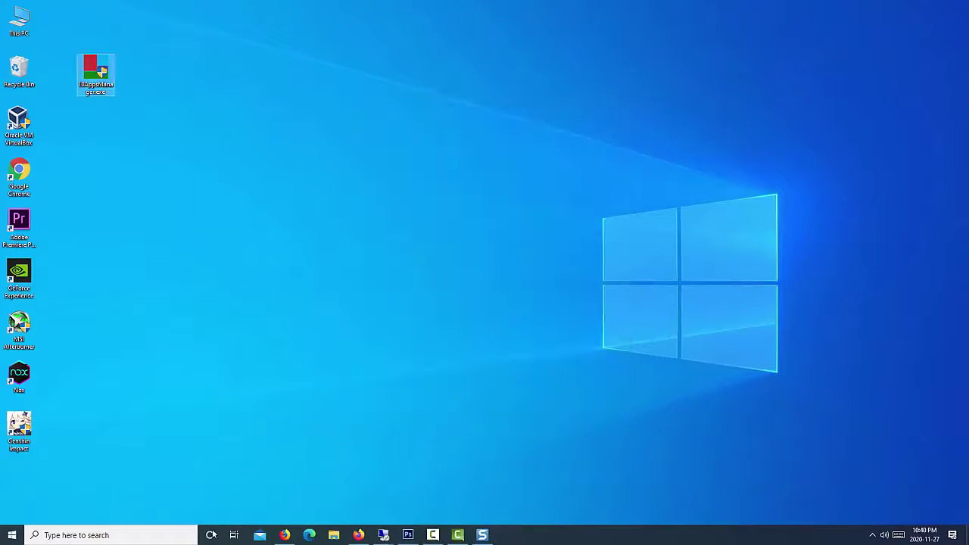
pyautogui.click(114, 535)
# Search for 'Calculator', then replace the search text with 'store', fixing a typo.
pyautogui.write('Calculator')
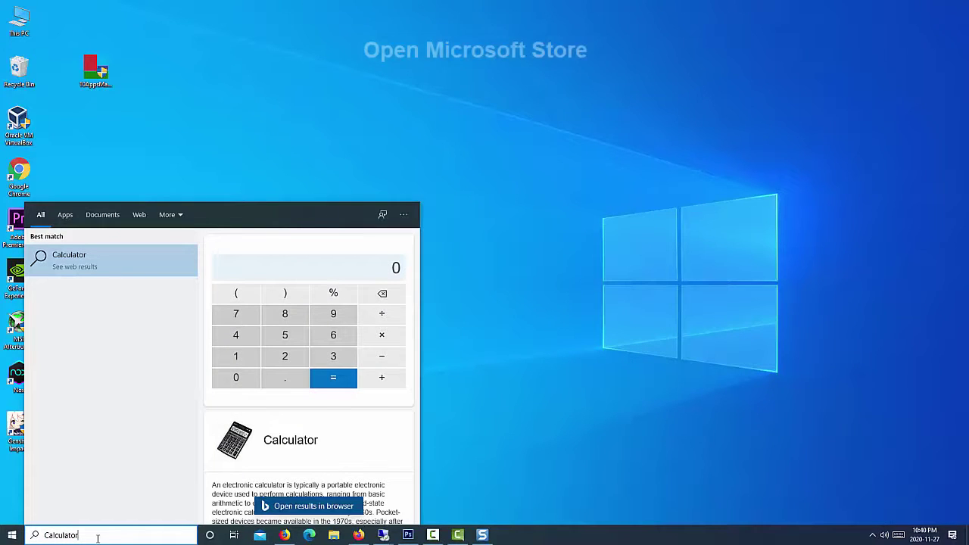
pyautogui.hotkey('ctrl', 'a')
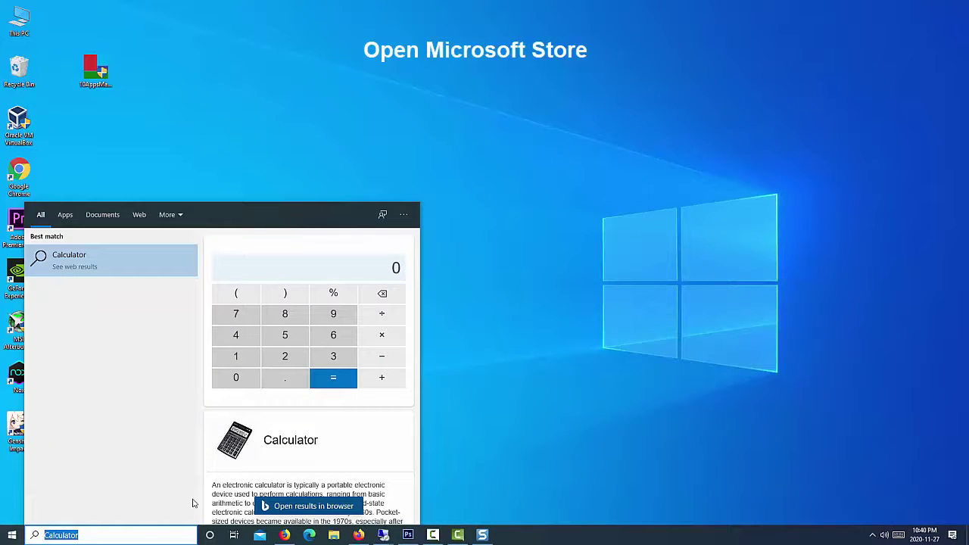
pyautogui.write('sotr')
pyautogui.press('BackSpace')
pyautogui.press('BackSpace')
# Open Microsoft Store and go to the Windows Calculator page via a 'Calculator' search.
pyautogui.write('tore')
pyautogui.click(146, 266)
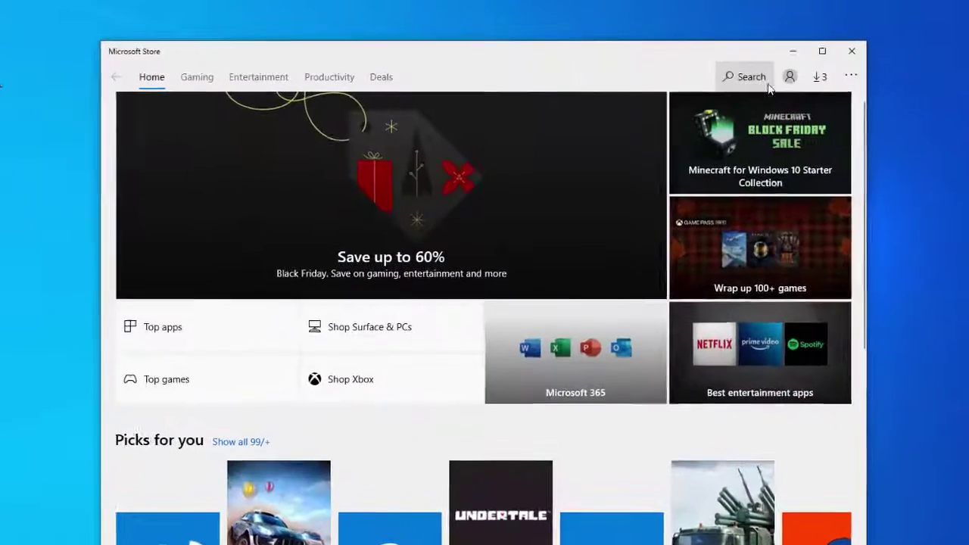
pyautogui.click(680, 82)
pyautogui.write('Calculator')
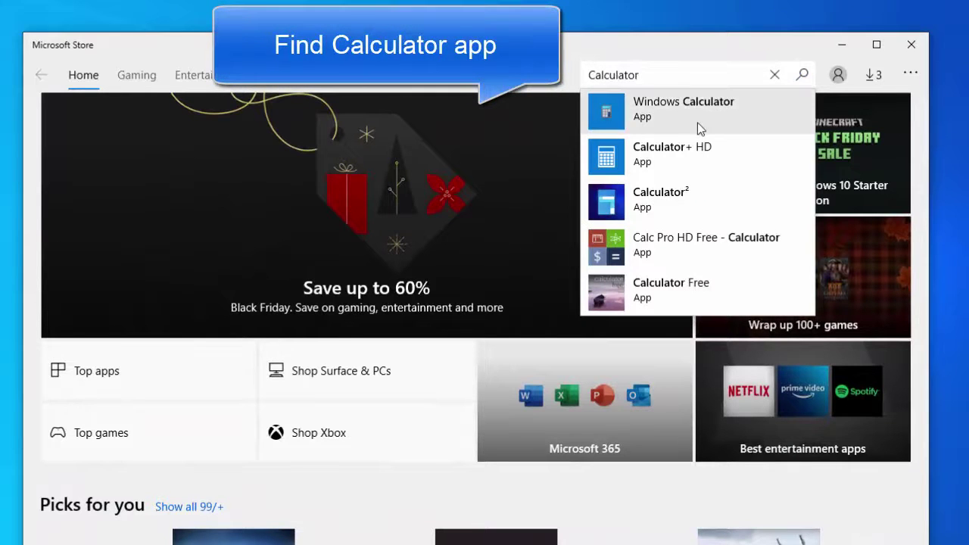
pyautogui.click(699, 118)
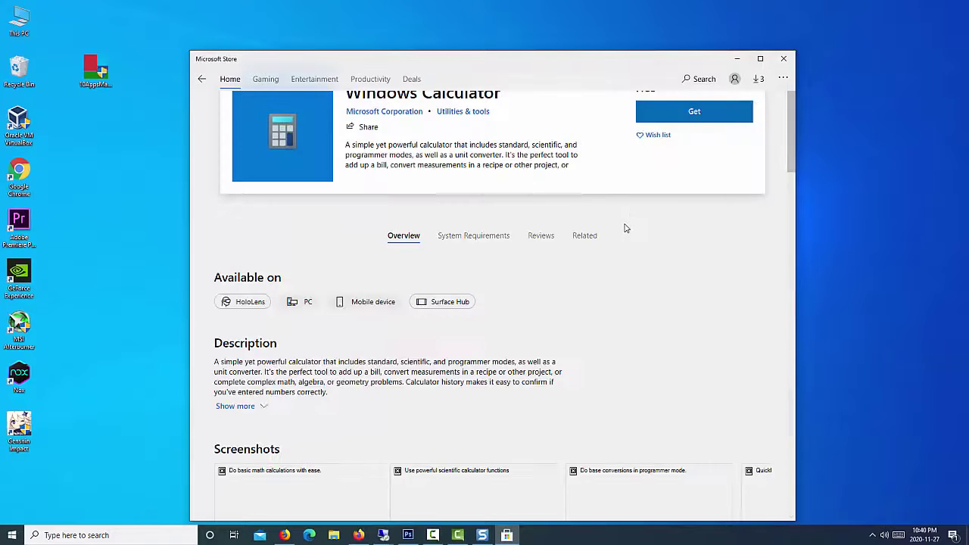
# Maximize the Store, install Windows Calculator, and launch it.
pyautogui.click(760, 59)
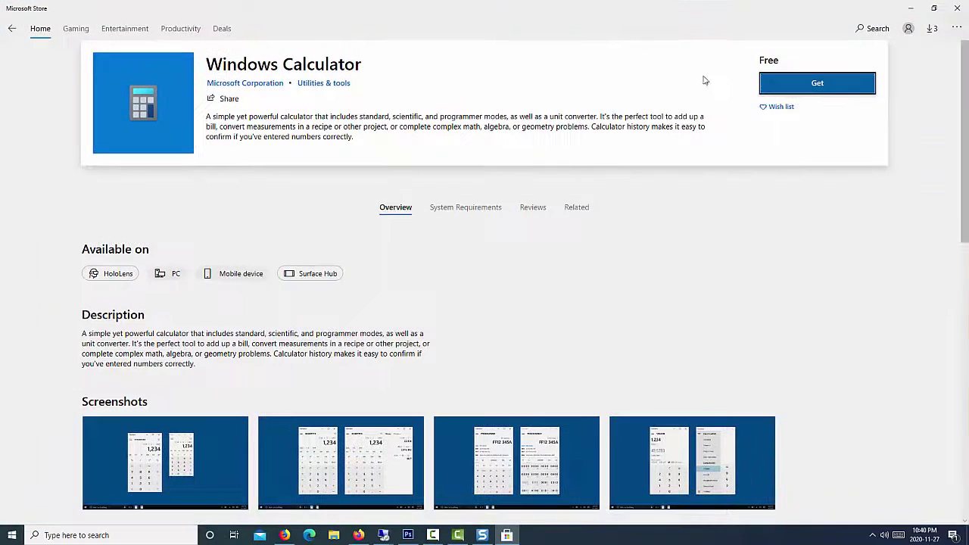
pyautogui.click(819, 84)
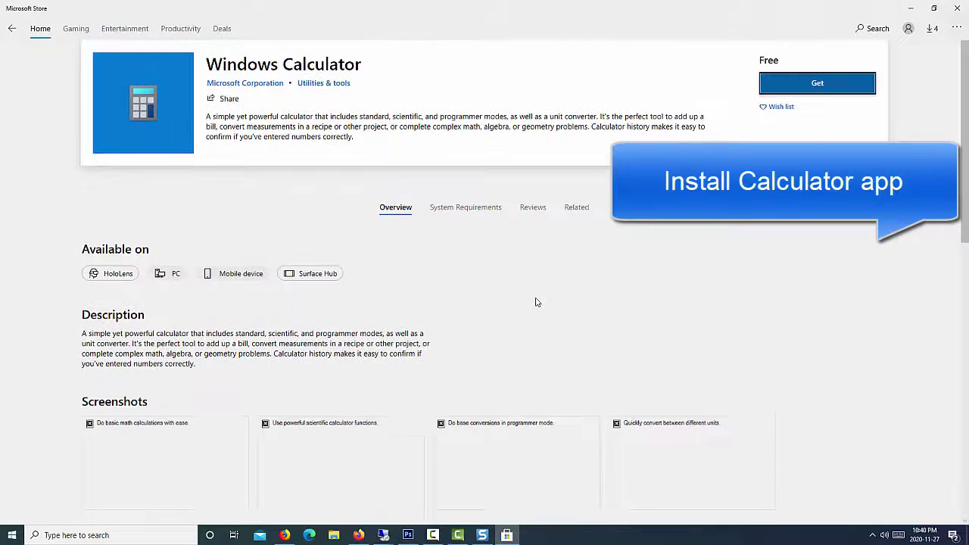
pyautogui.click(828, 89)
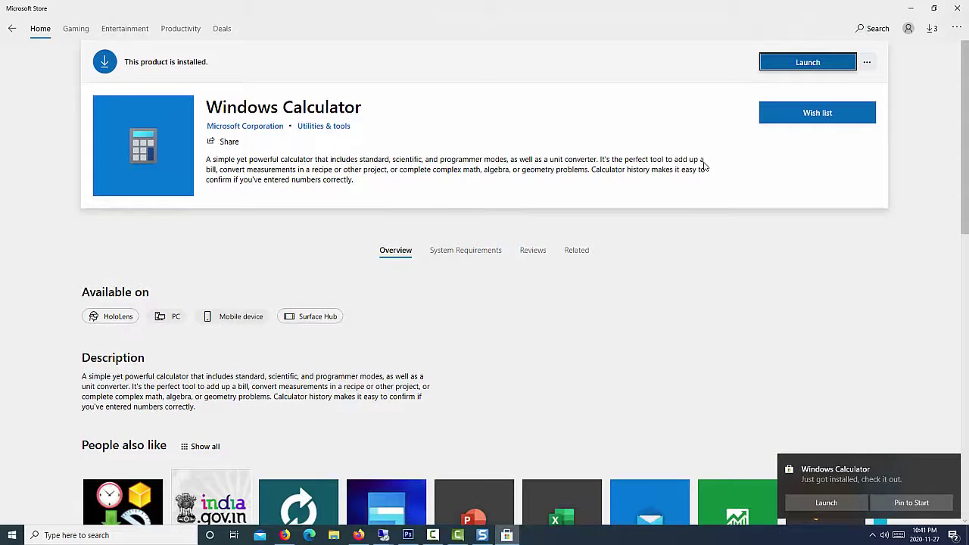
pyautogui.click(822, 70)
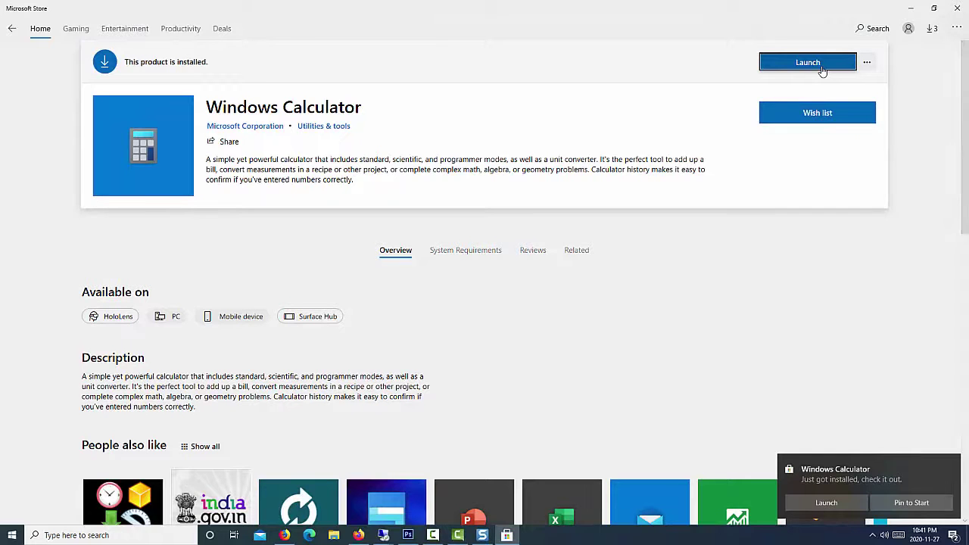
pyautogui.click(957, 7)
# Try Calculator's compact always-on-top mode, then return to the full Standard view.
pyautogui.moveTo(121, 28); pyautogui.dragTo(248, 96)
pyautogui.click(232, 110)
pyautogui.moveTo(839, 25); pyautogui.dragTo(316, 137)
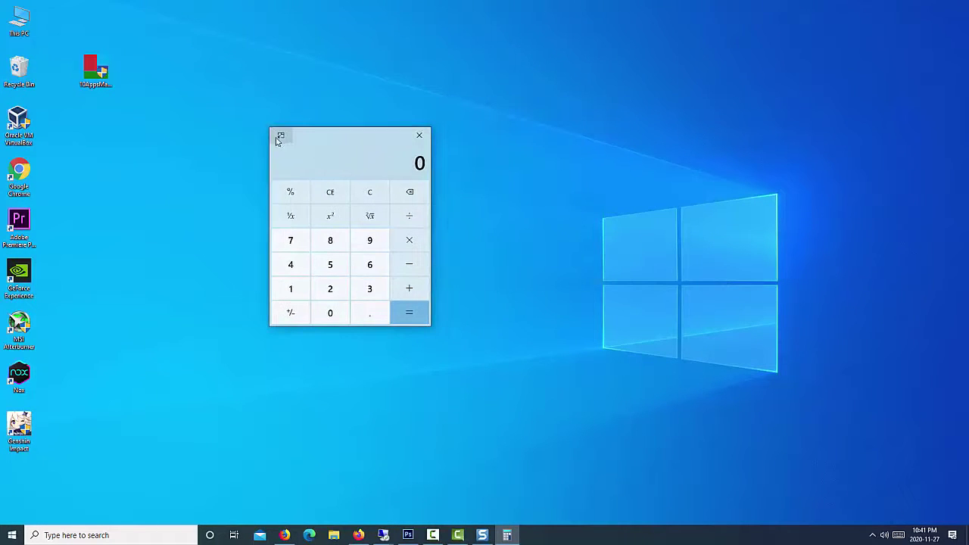
pyautogui.click(277, 137)
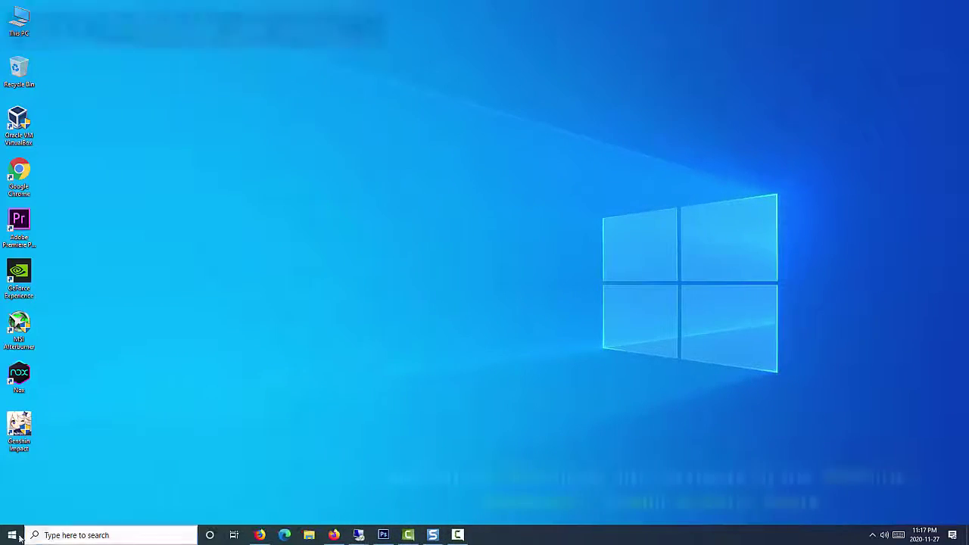
# In Settings > Accounts > Family & other users, choose 'Add someone else to this PC'.
pyautogui.click(12, 535)
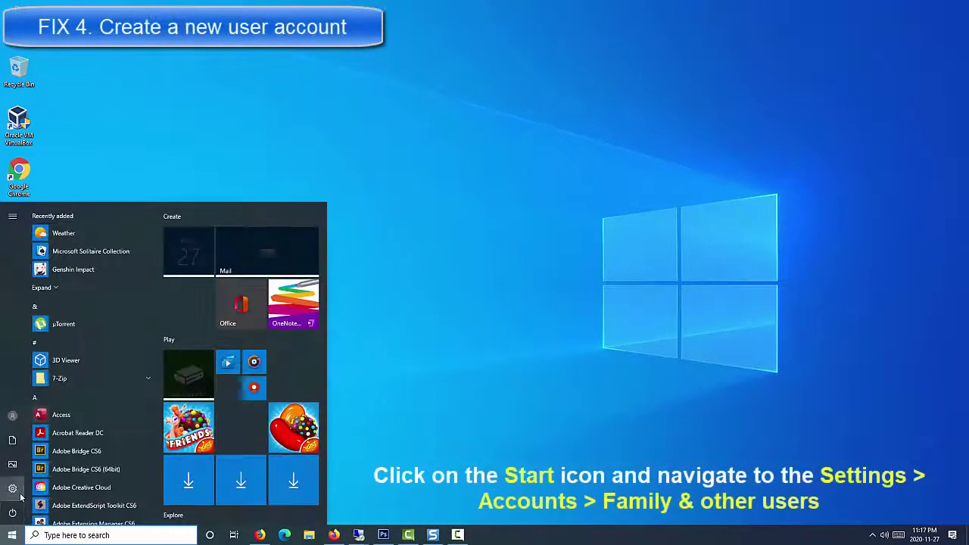
pyautogui.moveTo(22, 493)
pyautogui.click(58, 490)
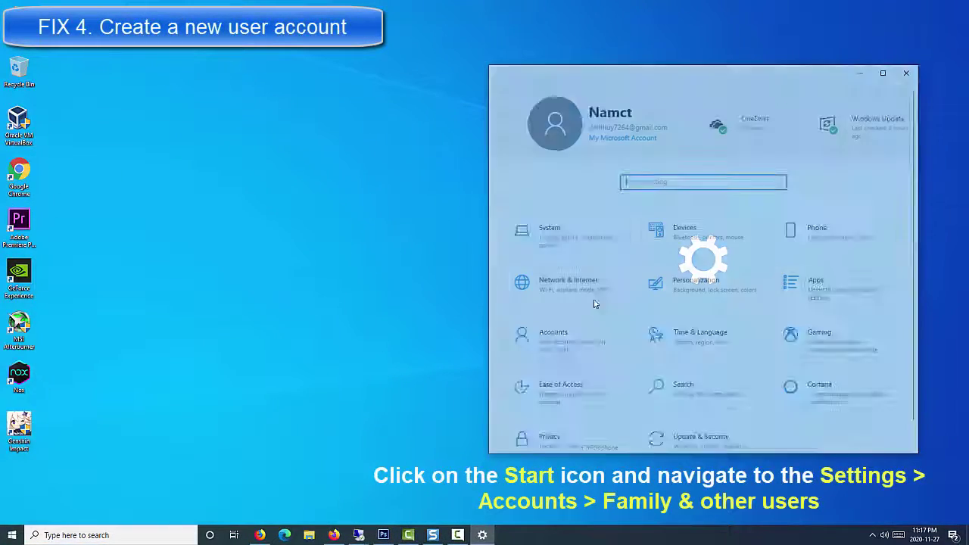
pyautogui.moveTo(623, 72); pyautogui.dragTo(348, 72)
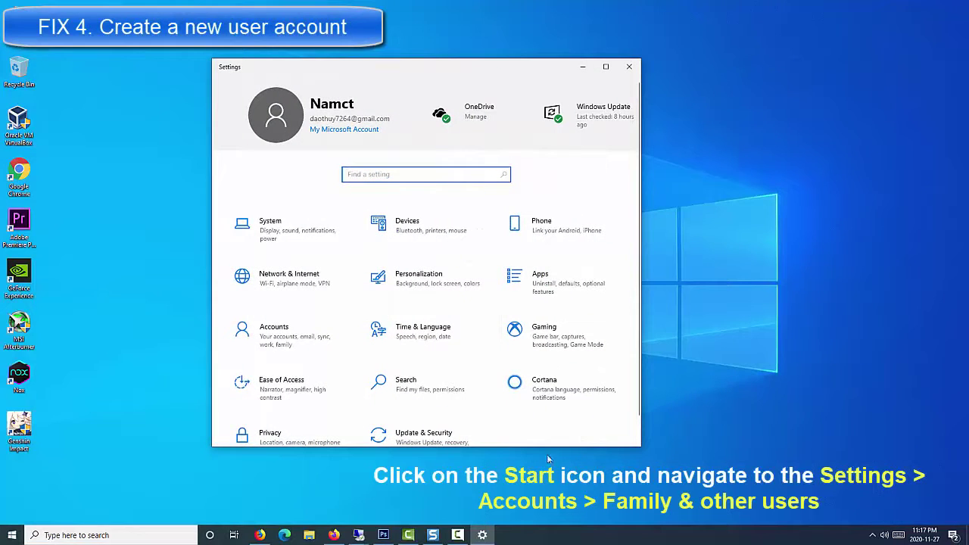
pyautogui.click(324, 341)
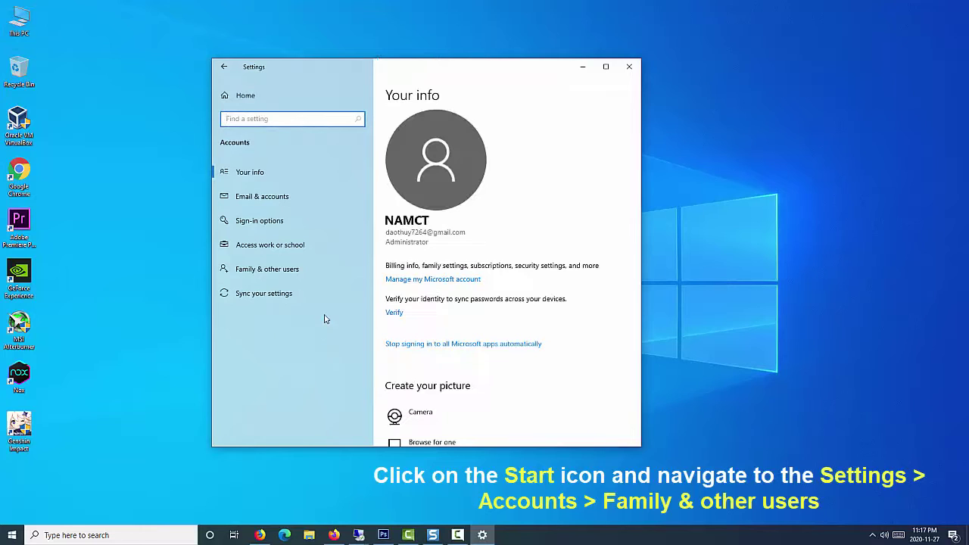
pyautogui.click(316, 272)
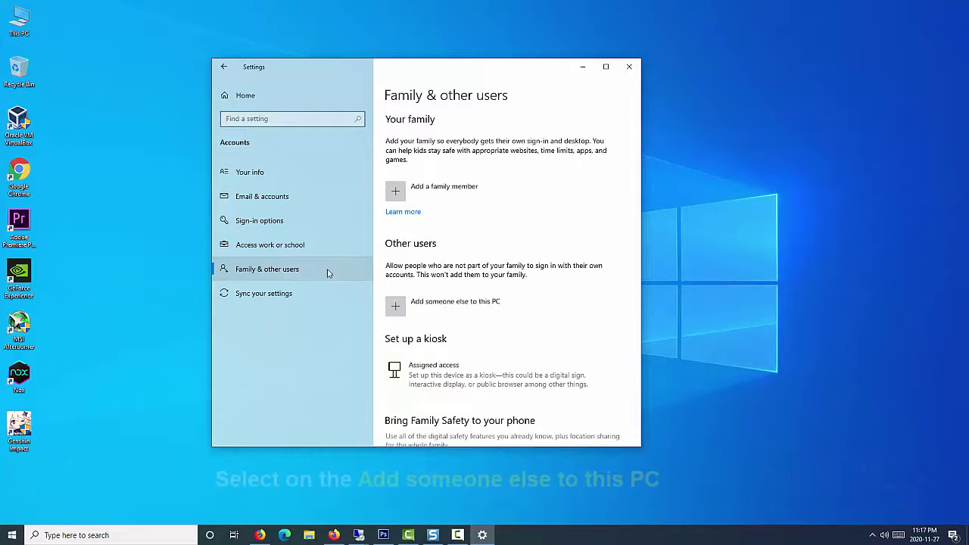
pyautogui.click(478, 308)
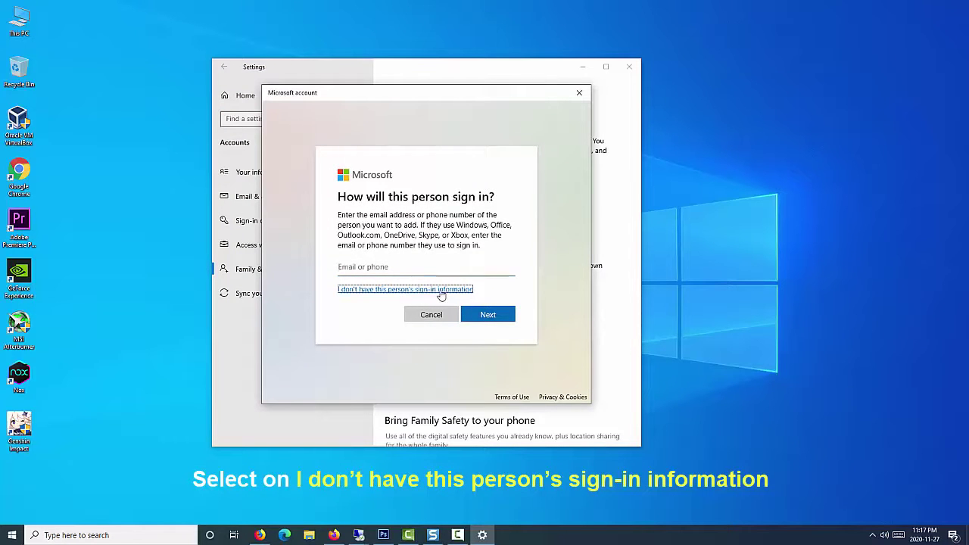
# Choose to add a local user without a Microsoft account, entering a username and password.
pyautogui.click(441, 291)
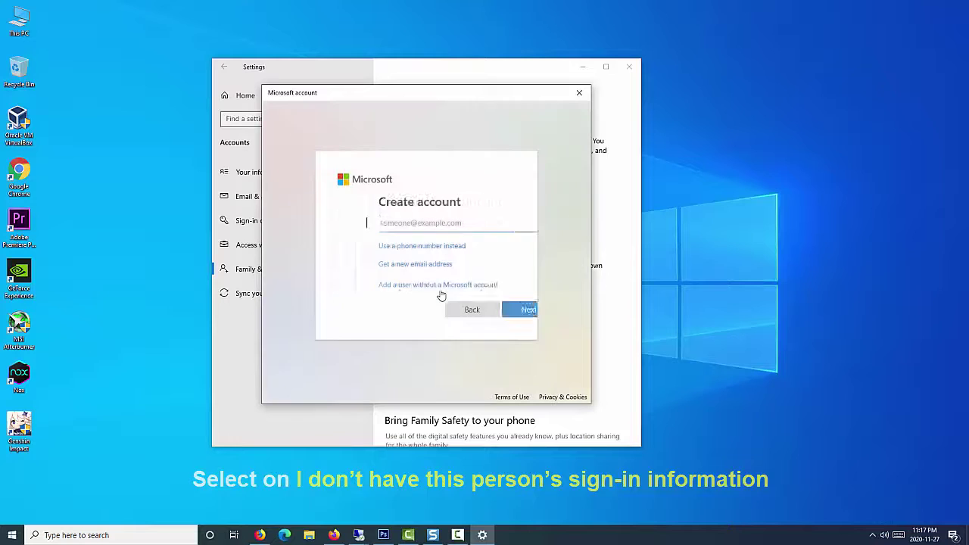
pyautogui.click(430, 285)
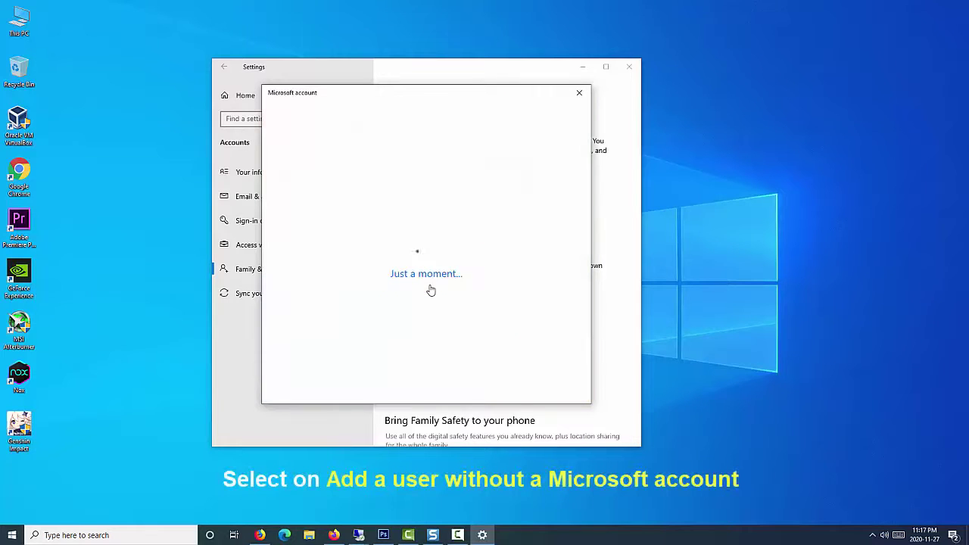
pyautogui.press('Tab')
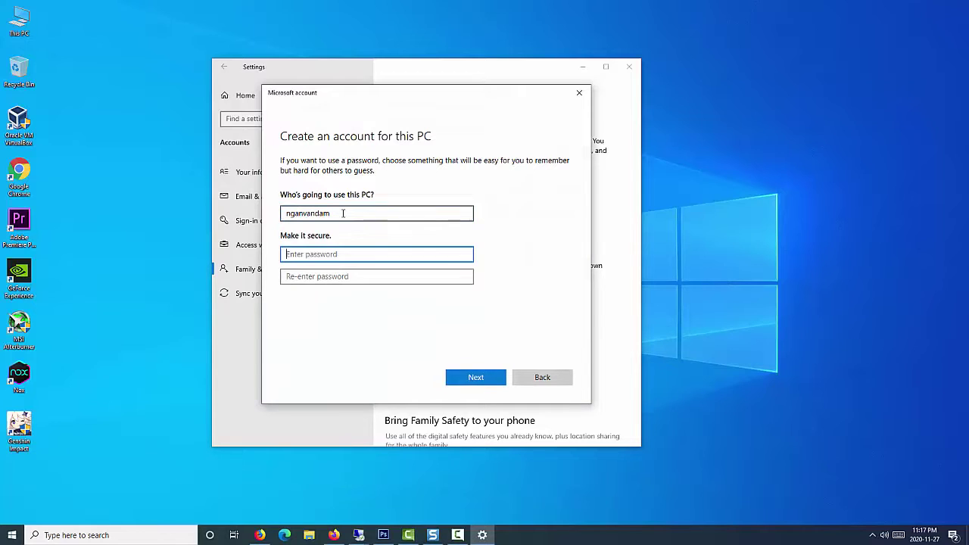
pyautogui.write('1234')
pyautogui.press('Tab')
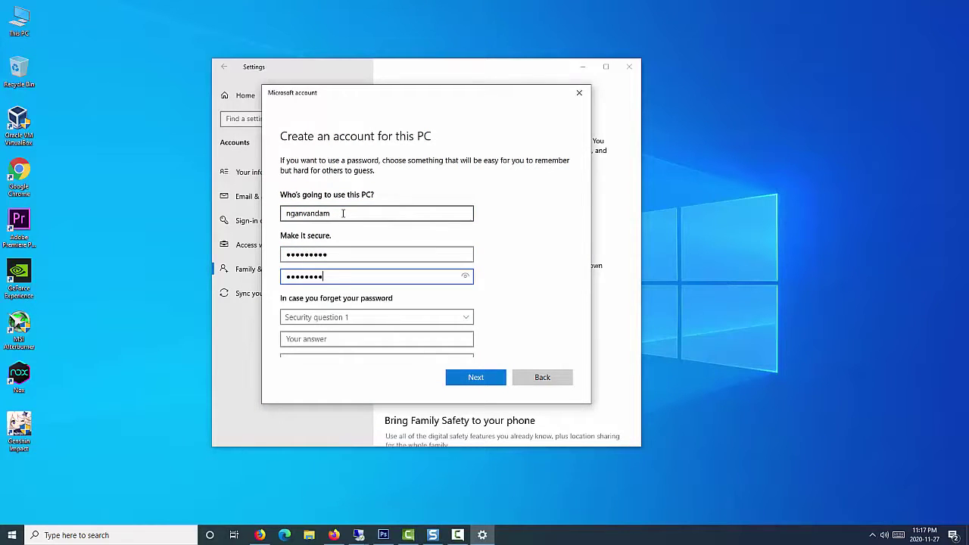
# Pick a security question, re-enter the confirmation password, and finish creating the account.
pyautogui.scroll(-1, 410, 274)
pyautogui.click(350, 286)
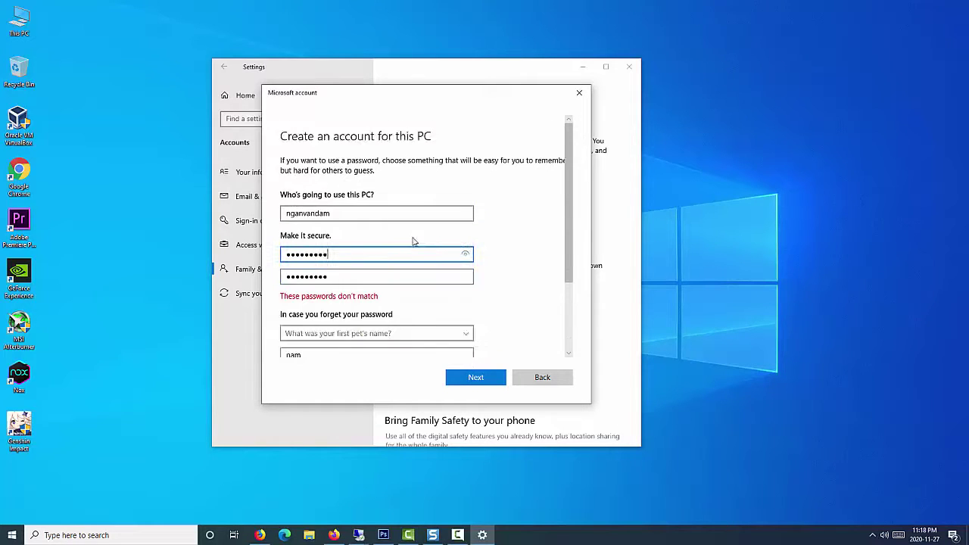
pyautogui.press('Tab')
pyautogui.write('••')
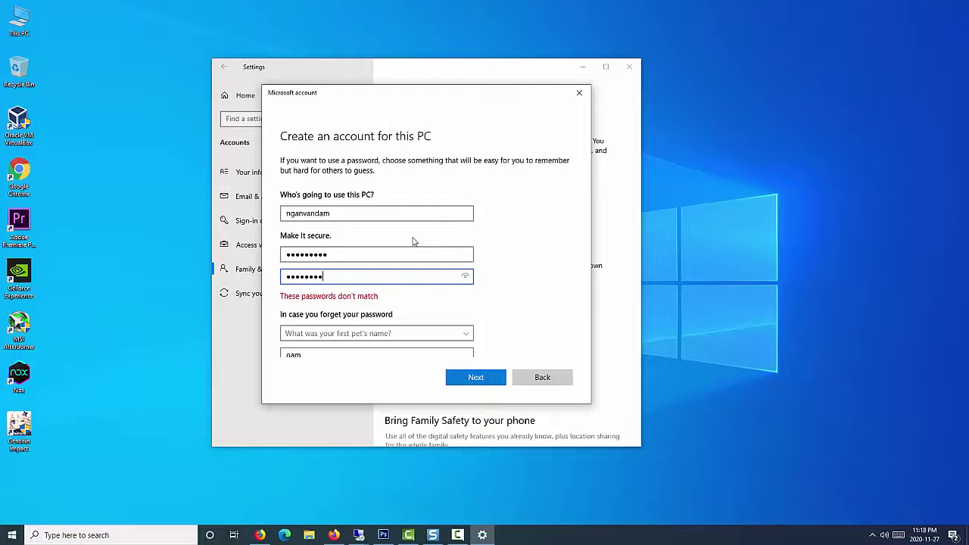
pyautogui.write('•')
pyautogui.click(474, 376)
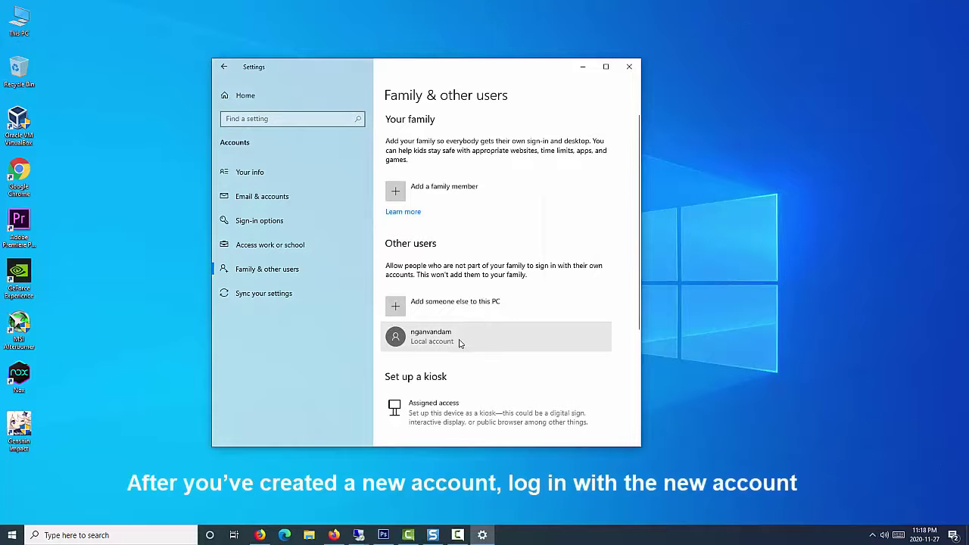
pyautogui.click(460, 344)
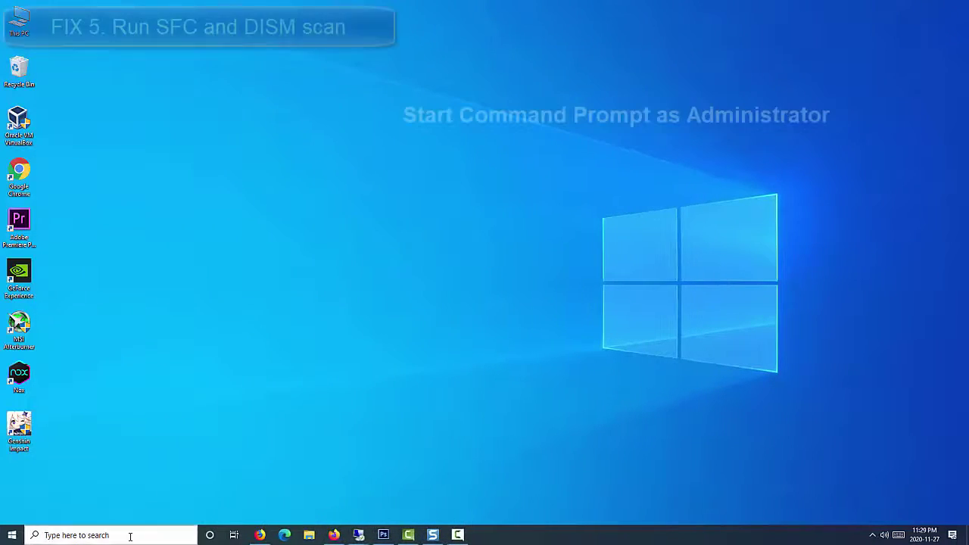
# Run sfc /scannow in a Command Prompt launched as administrator.
pyautogui.click(128, 535)
pyautogui.write('cmd')
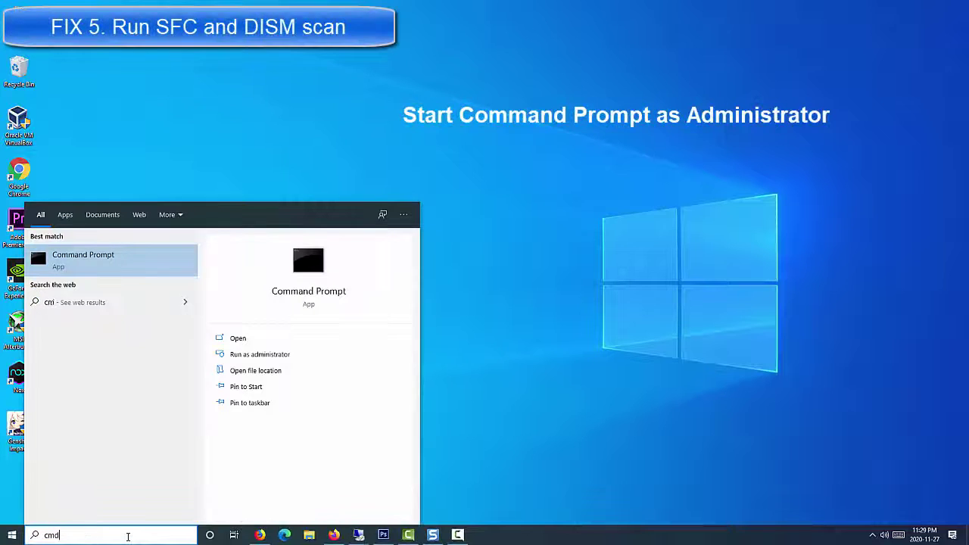
pyautogui.rightClick(133, 265)
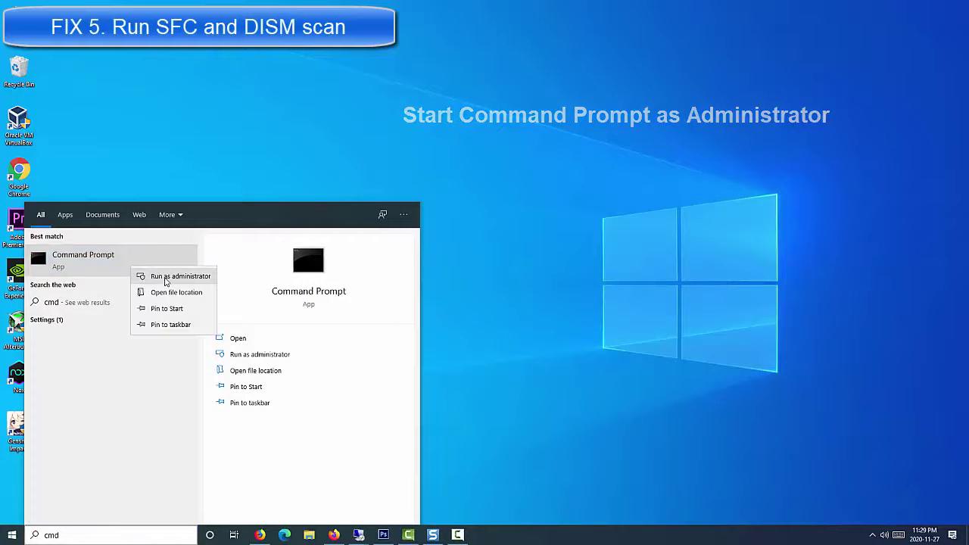
pyautogui.click(201, 281)
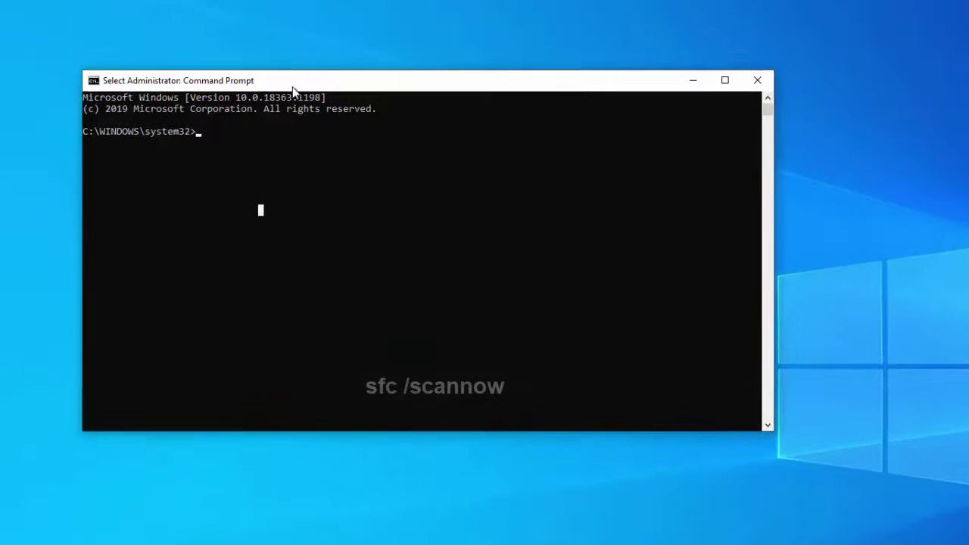
pyautogui.write('sfc /scannow')
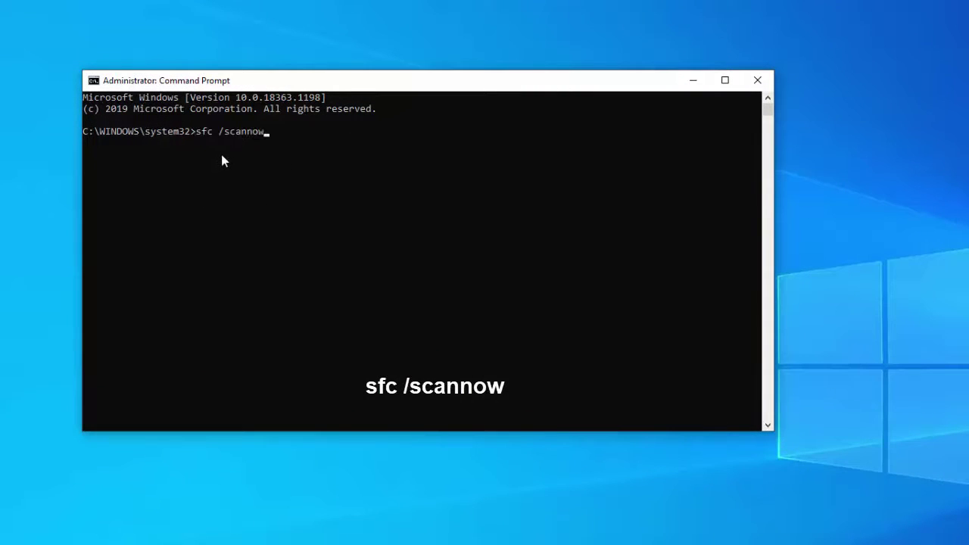
pyautogui.press('Return')
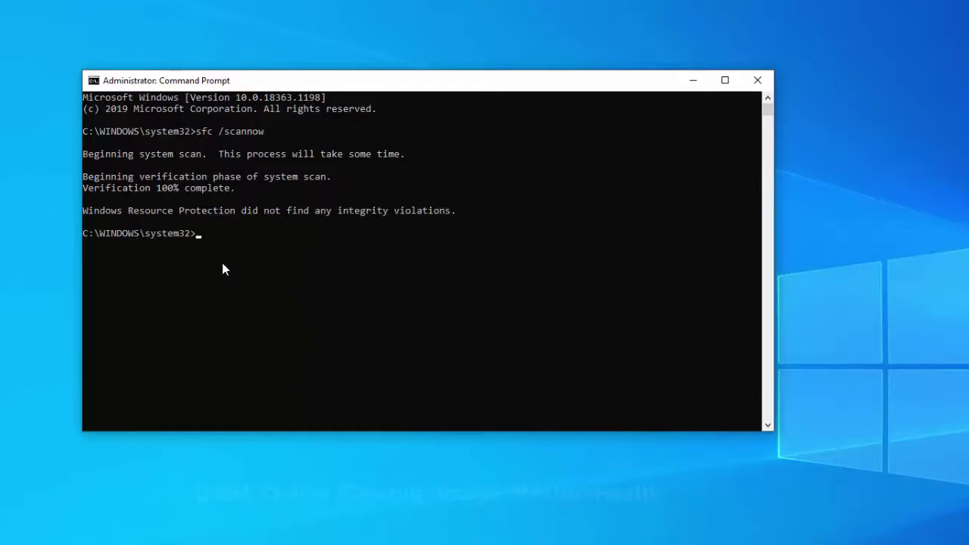
# Paste and run DISM /Online /Cleanup-Image /RestoreHealth.
pyautogui.write('DISM /Online /Cleanup-Image /RestoreHealth')
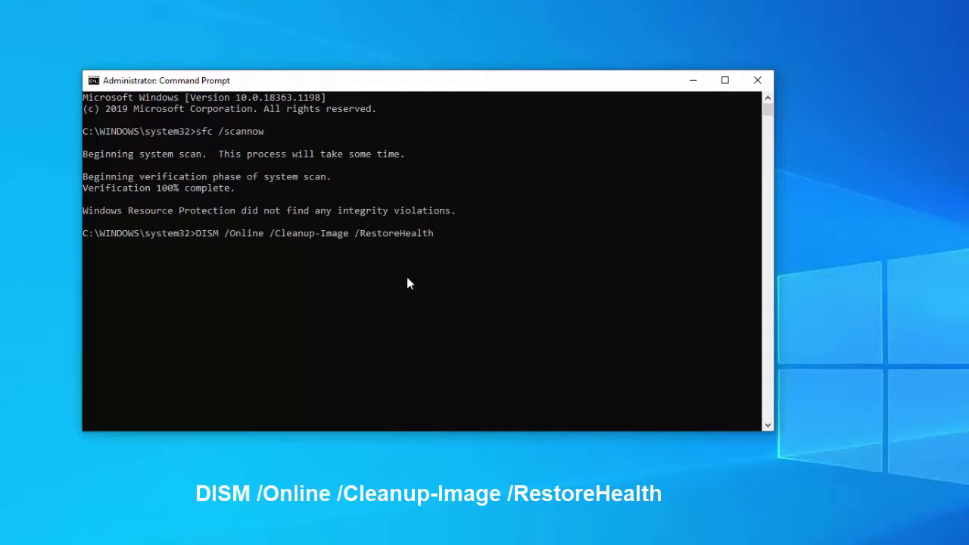
pyautogui.press('Return')
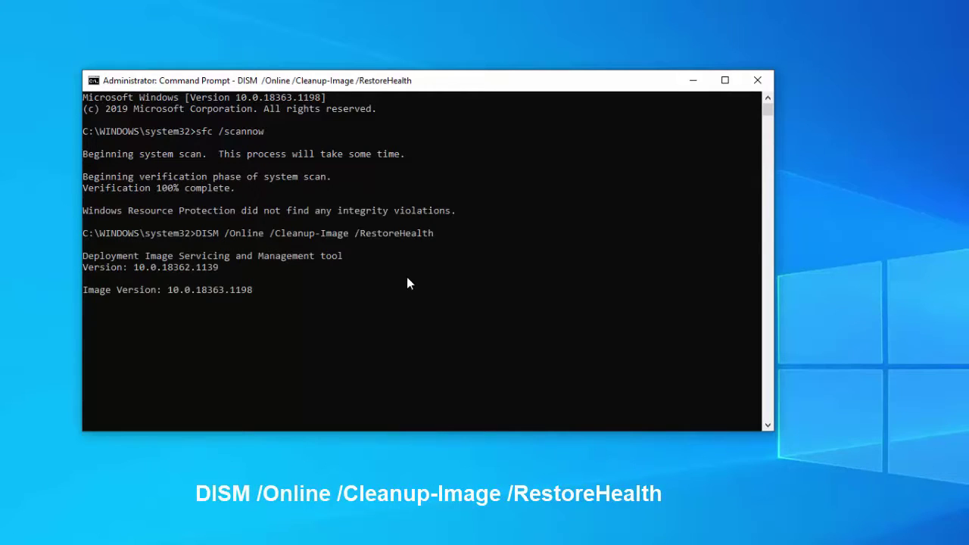